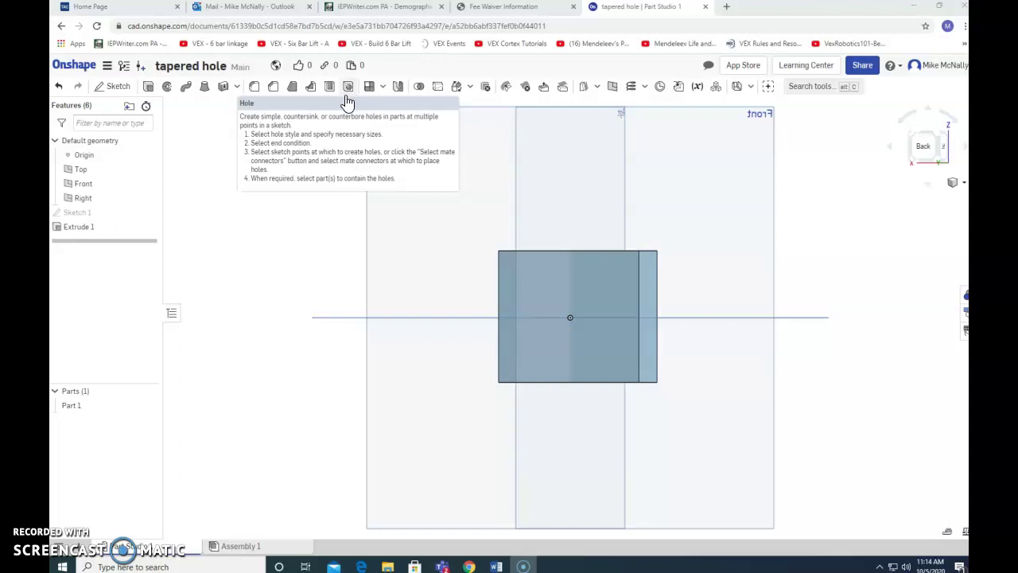
Dismiss the Hole tool and start a new sketch on the block's front face, viewed head-on.
{"action": "left_click", "coordinate": [349, 89]}
{"action": "left_click", "coordinate": [351, 91]}
{"action": "left_click", "coordinate": [115, 89]}
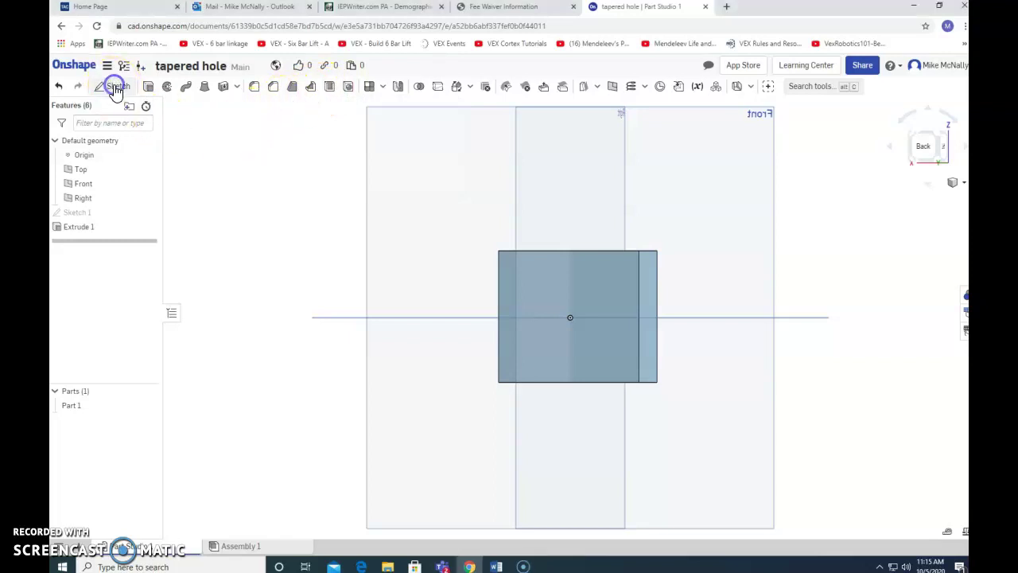
{"action": "left_click", "coordinate": [568, 292]}
{"action": "left_click", "coordinate": [927, 146]}
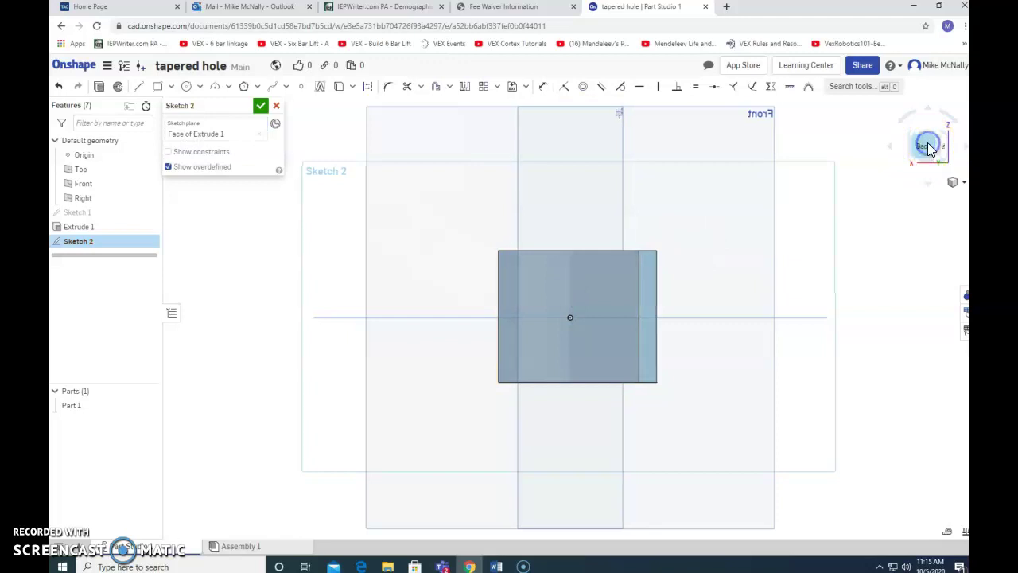
Draw a centre-point circle about 0.503 in across, up-left of the origin, and accept the sketch.
{"action": "left_click", "coordinate": [200, 88]}
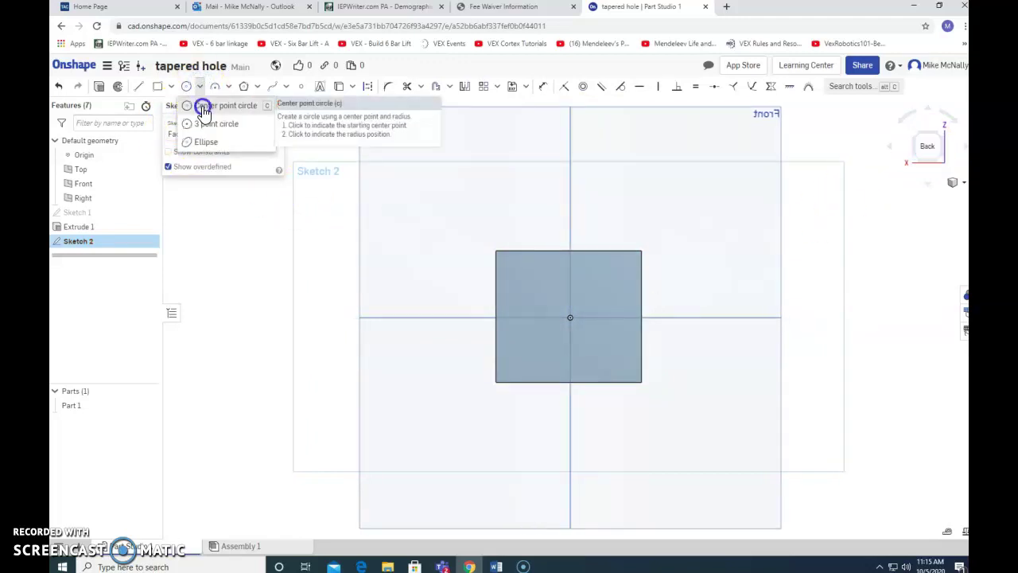
{"action": "left_click", "coordinate": [203, 107]}
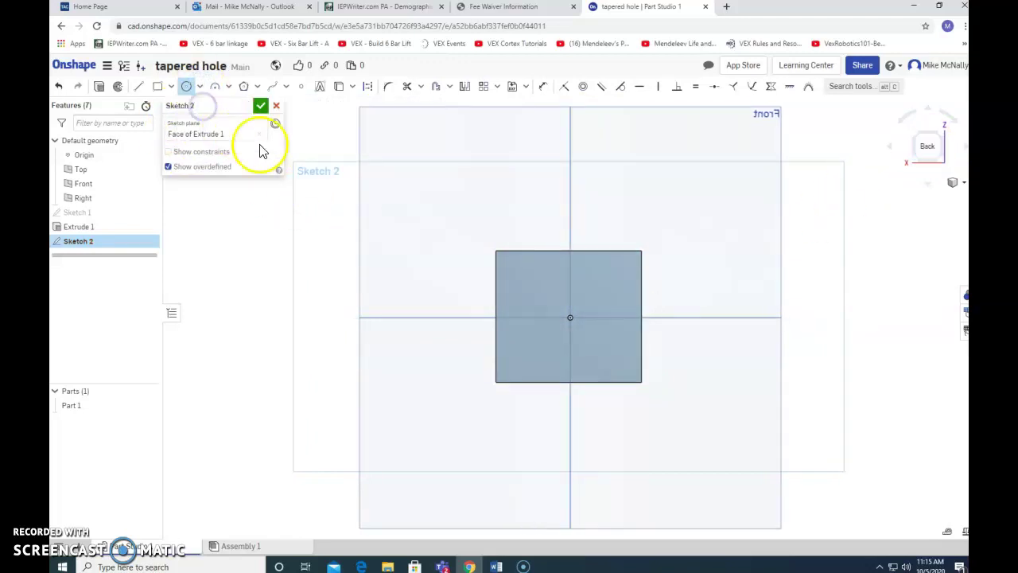
{"action": "left_click", "coordinate": [528, 281]}
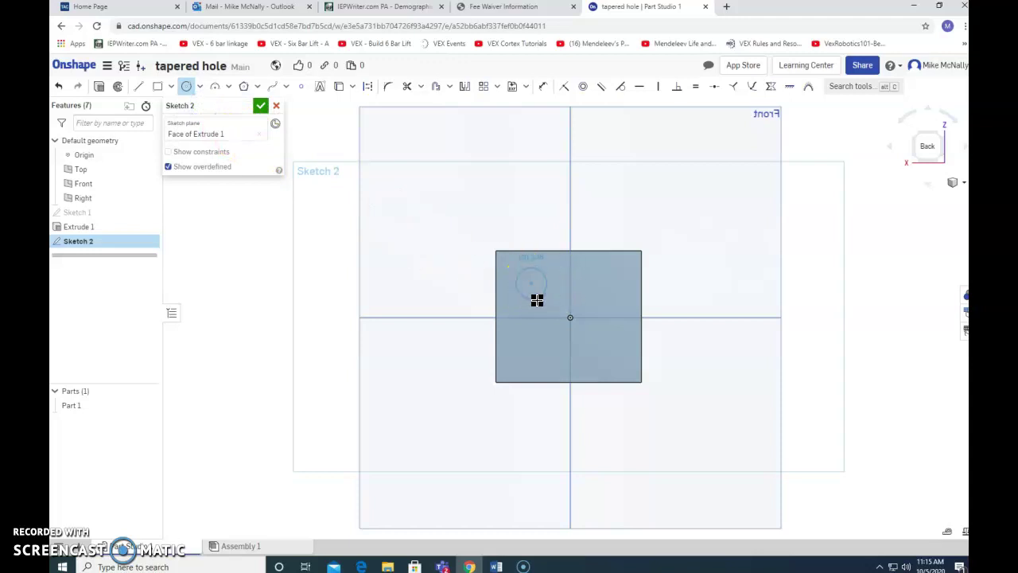
{"action": "left_click", "coordinate": [541, 300]}
{"action": "left_click", "coordinate": [309, 191]}
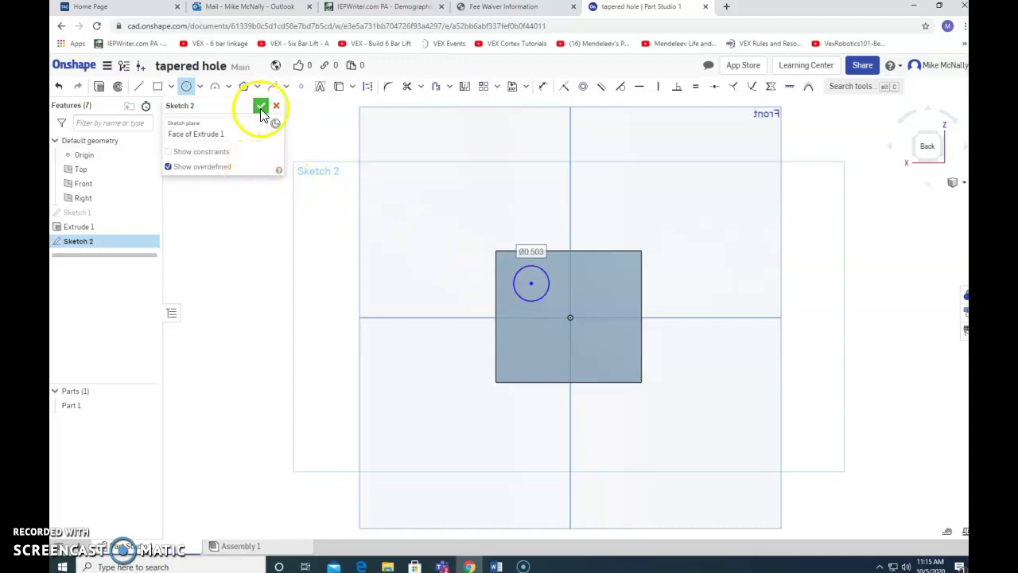
{"action": "left_click", "coordinate": [261, 108]}
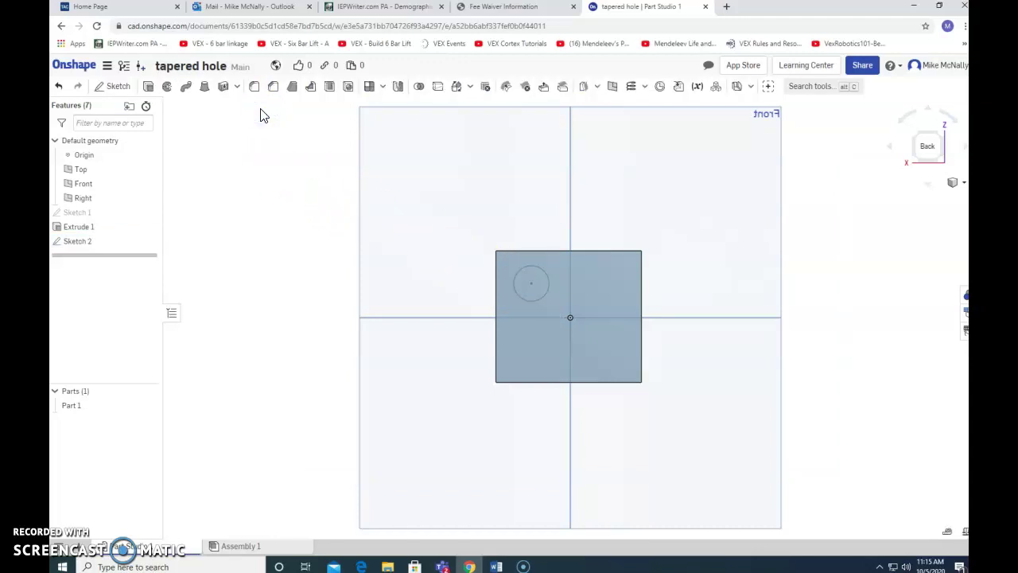
Start Hole 1 and select the sketched circle's centre point as its location.
{"action": "left_click", "coordinate": [347, 89]}
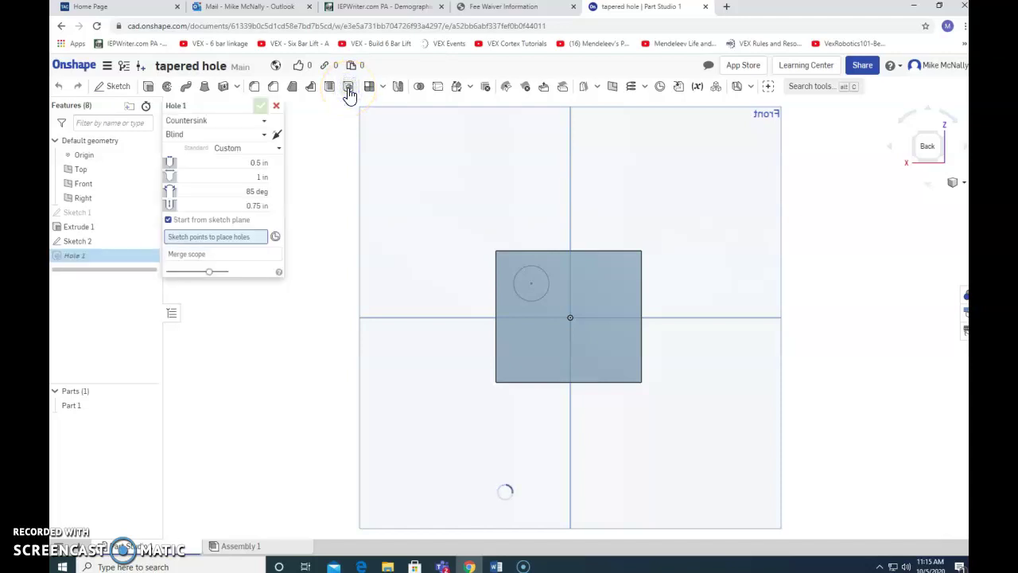
{"action": "left_click", "coordinate": [195, 239]}
{"action": "left_click", "coordinate": [533, 285]}
Place the countersunk hole at Sketch 2's centre point so it cuts into Part 1.
{"action": "left_click", "coordinate": [531, 284]}
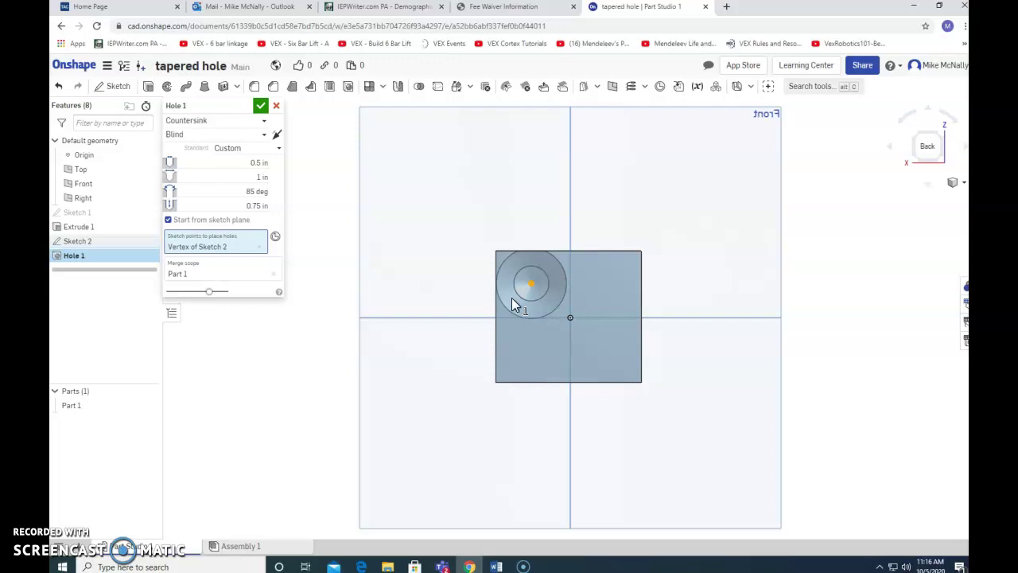
{"action": "left_click_drag", "start_coordinate": [522, 295], "coordinate": [513, 318]}
Keep the hole type as Countersink with a Blind end condition.
{"action": "left_click", "coordinate": [262, 120]}
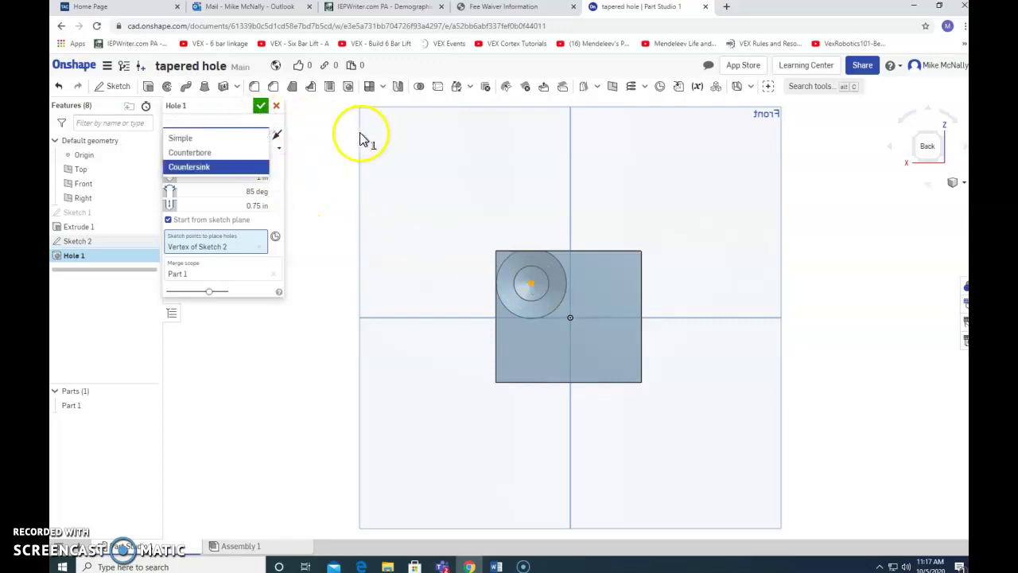
{"action": "left_click", "coordinate": [326, 139]}
{"action": "left_click", "coordinate": [260, 139]}
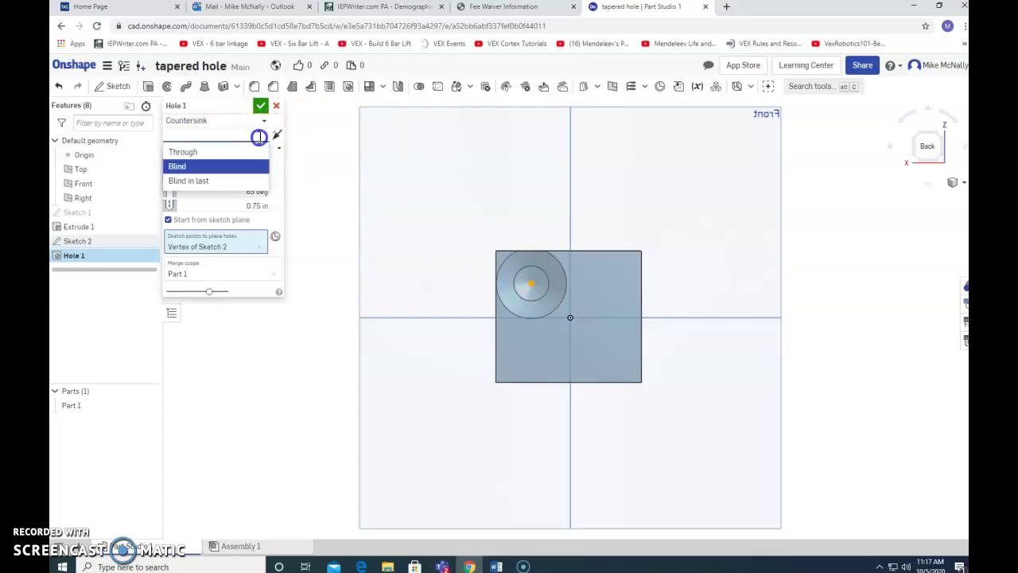
{"action": "left_click", "coordinate": [226, 167]}
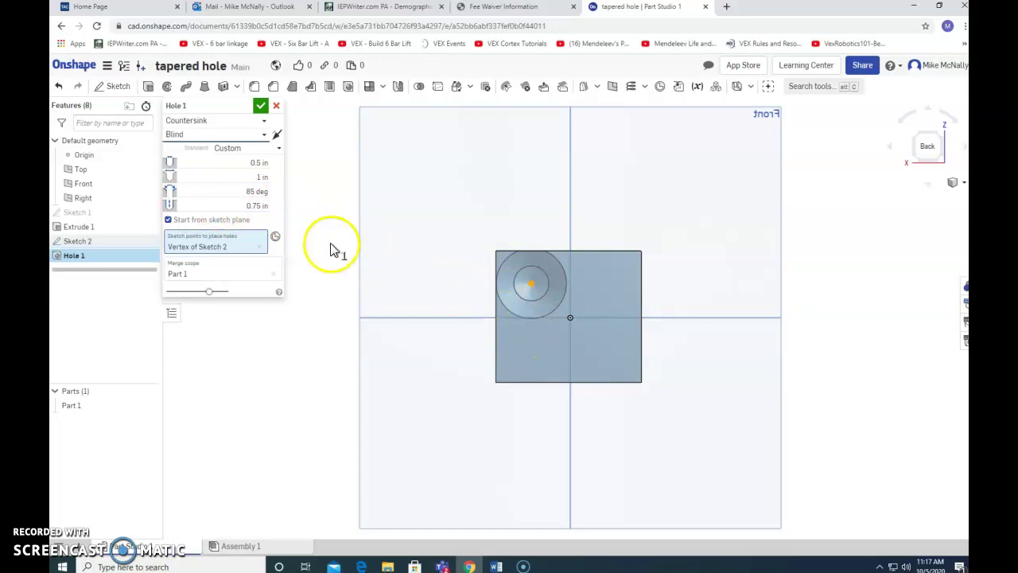
Set the hole depth to 1 in, then change it to 0.75 in.
{"action": "left_click", "coordinate": [251, 205]}
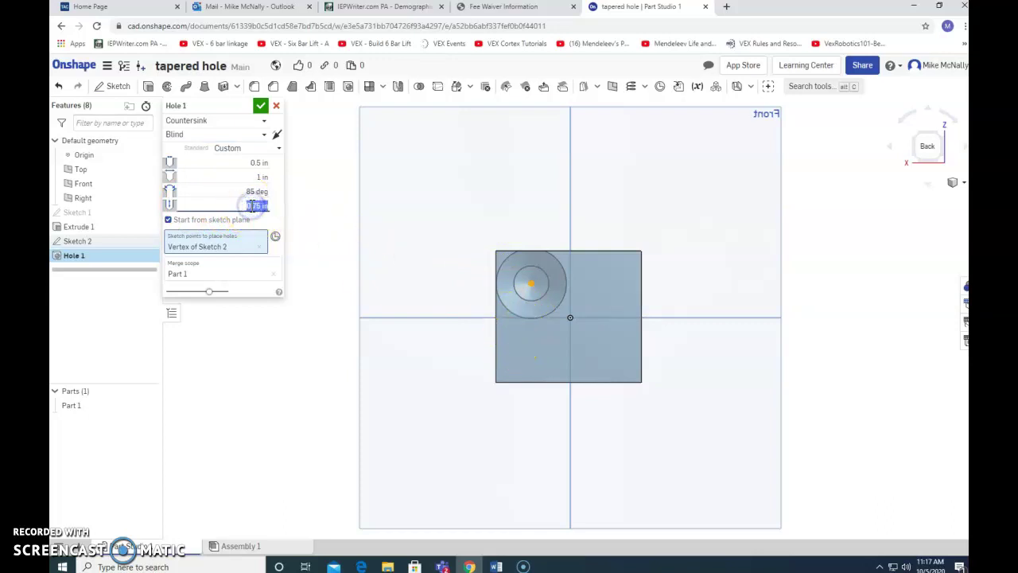
{"action": "type", "text": "1"}
{"action": "key", "text": "Return"}
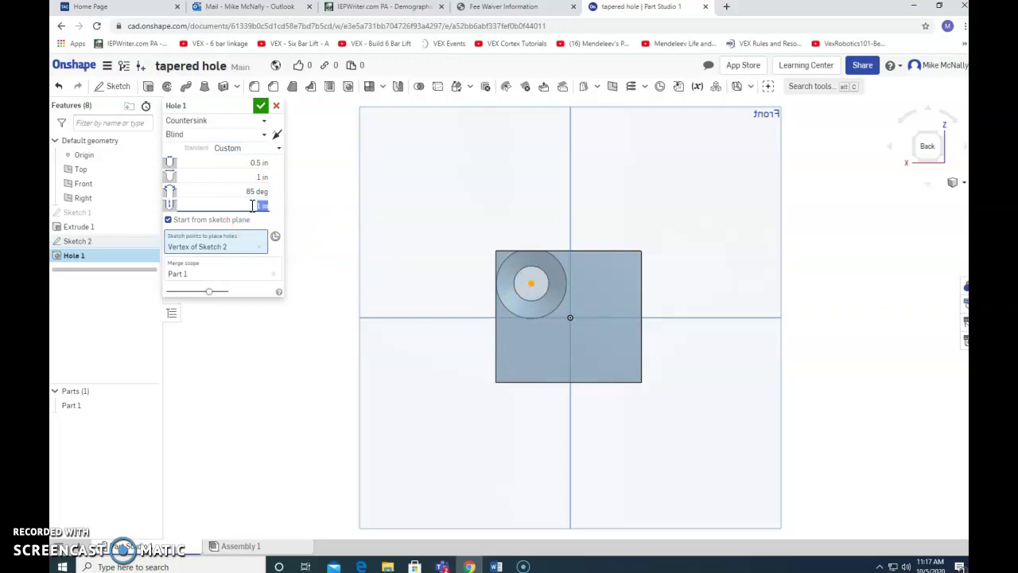
{"action": "key", "text": "BackSpace"}
{"action": "type", "text": ".75"}
{"action": "key", "text": "Return"}
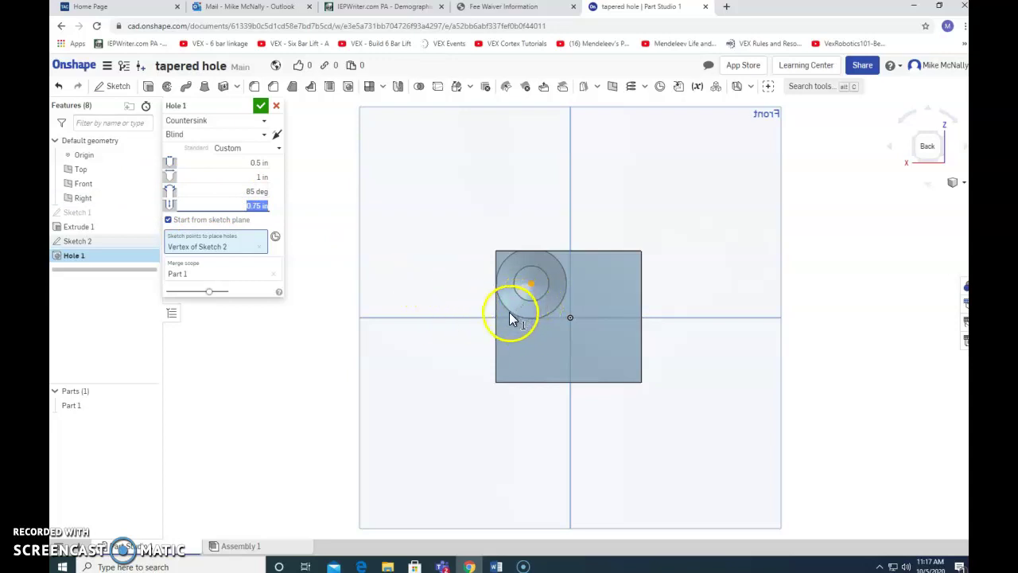
Change the countersink angle to 80° and try a 1.5 in countersink diameter.
{"action": "left_click", "coordinate": [248, 191]}
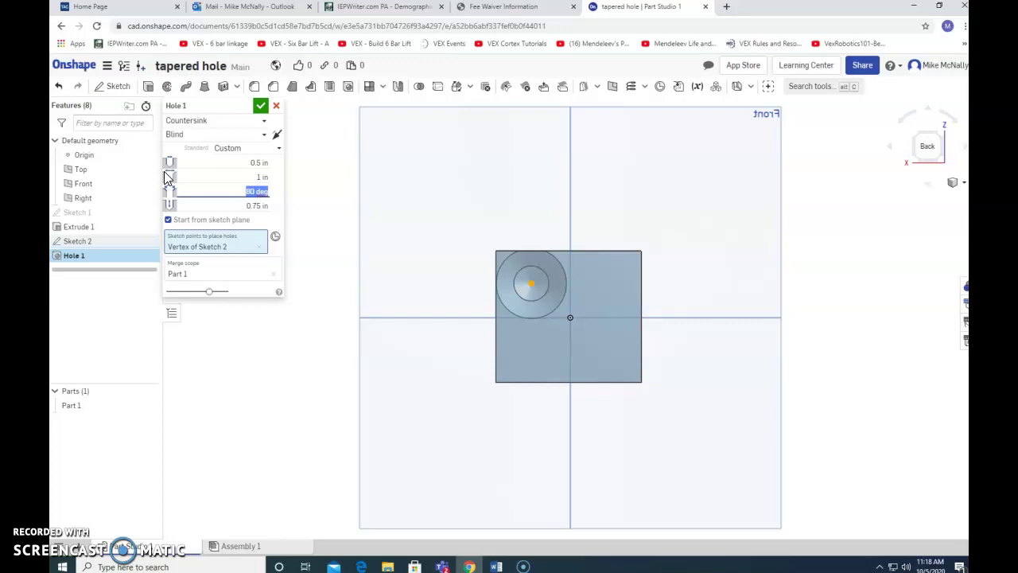
{"action": "left_click", "coordinate": [258, 176]}
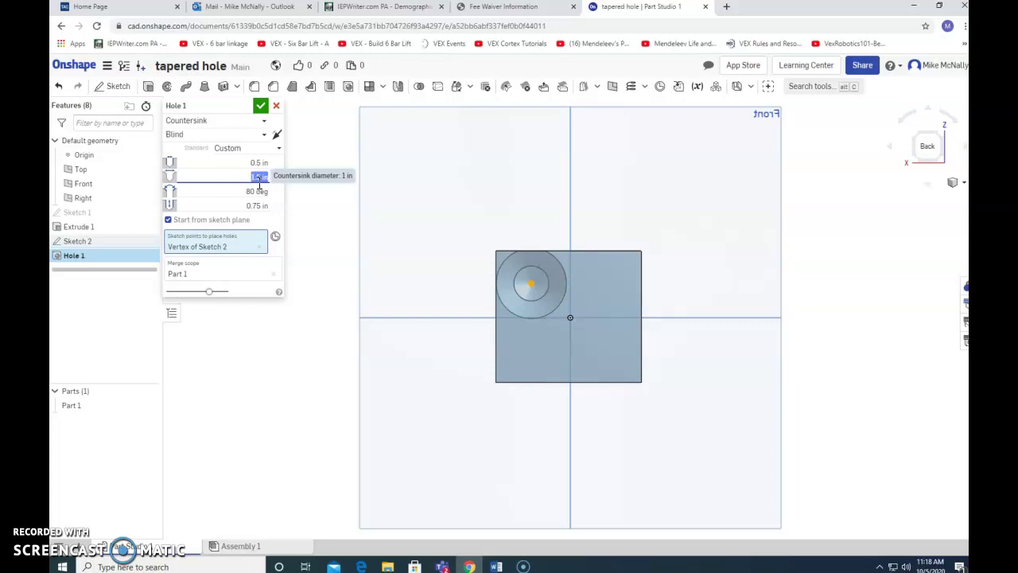
{"action": "type", "text": "1.5"}
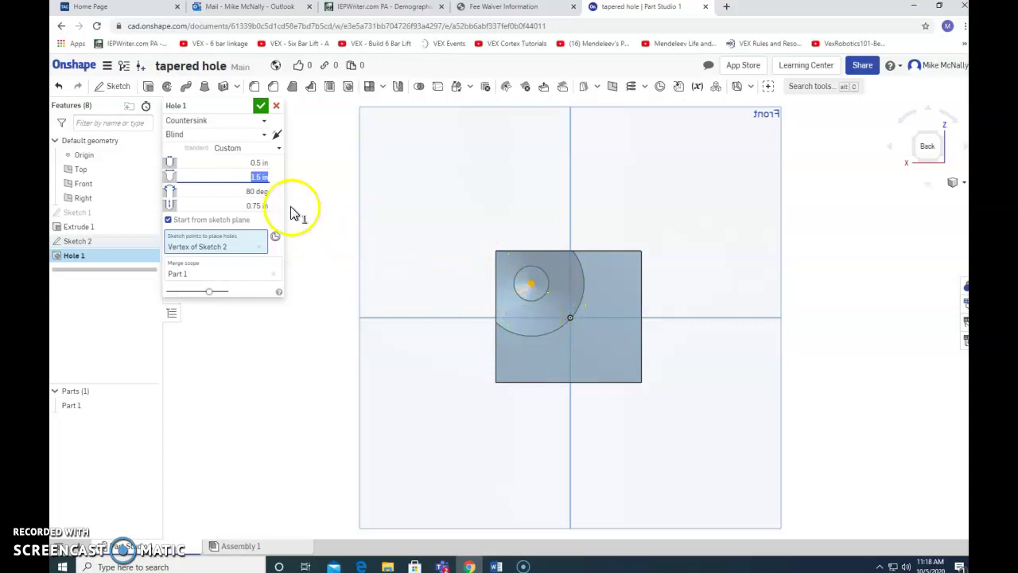
{"action": "left_click", "coordinate": [257, 175]}
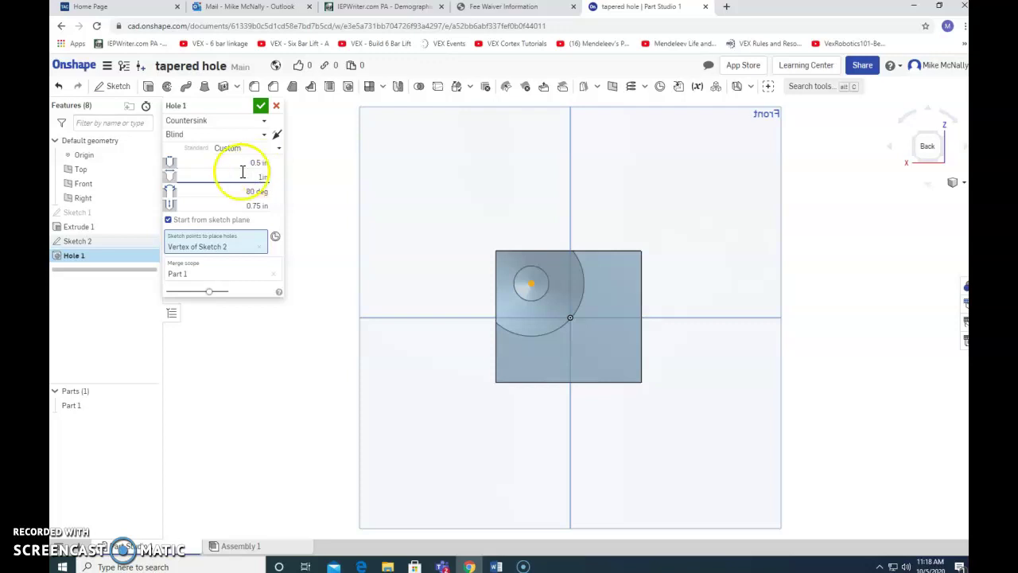
Restore the countersink diameter to 1 in, set the hole diameter to 0.75 in, and accept Hole 1.
{"action": "left_click", "coordinate": [170, 167]}
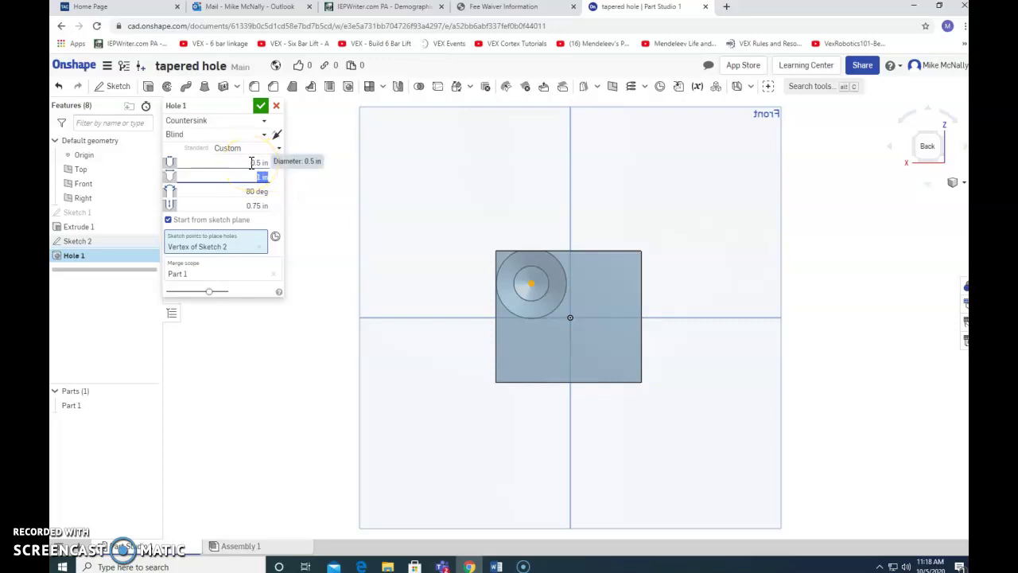
{"action": "left_click", "coordinate": [251, 162]}
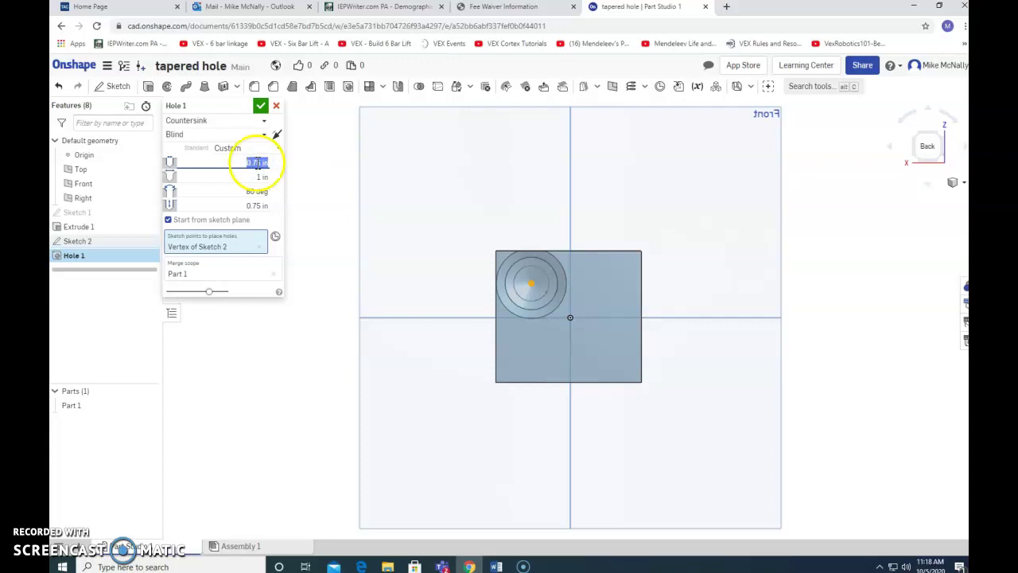
{"action": "left_click", "coordinate": [261, 106]}
{"action": "key", "text": "Right"}
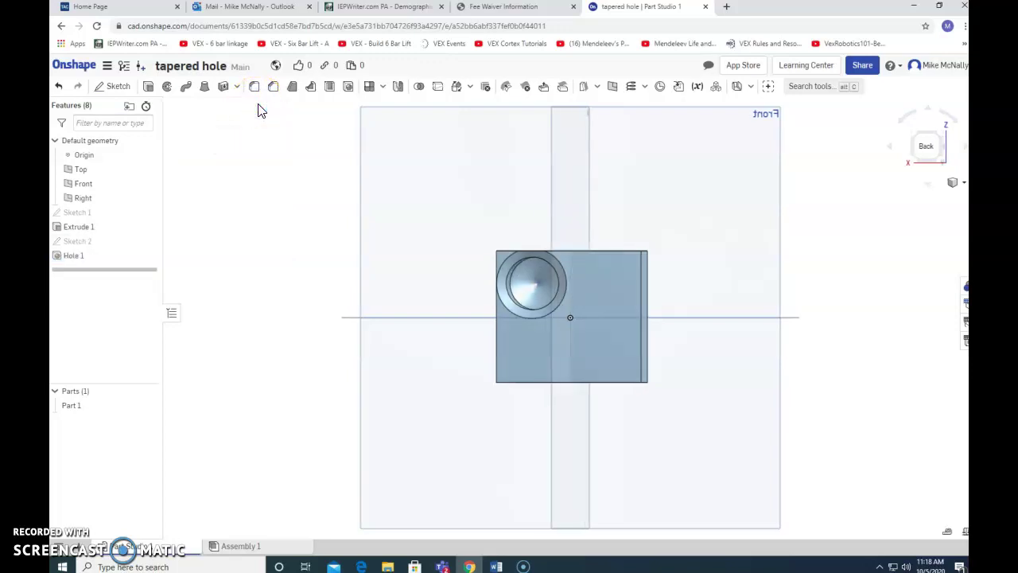
{"action": "key", "text": "Left"}
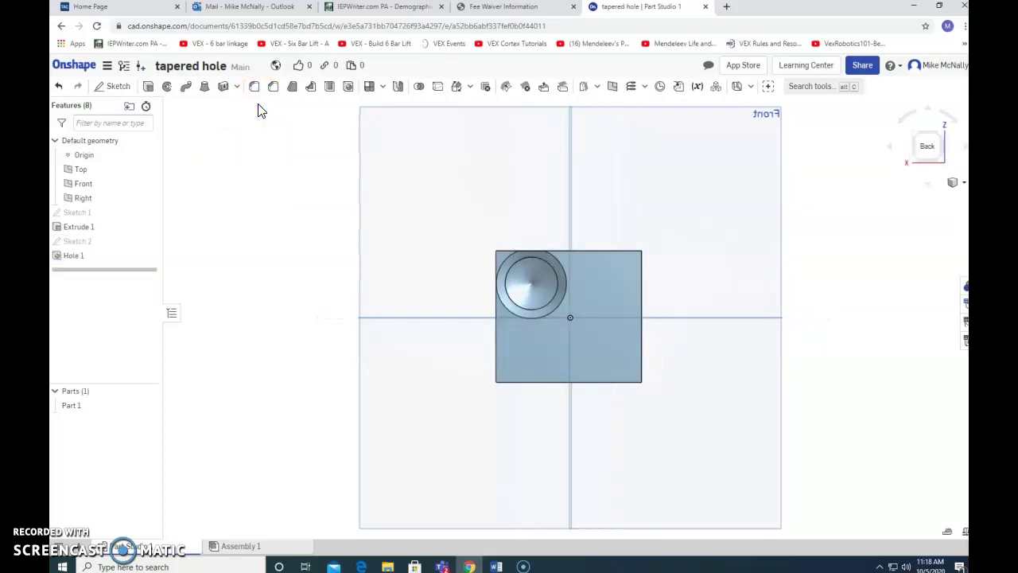
{"action": "key", "text": "Right"}
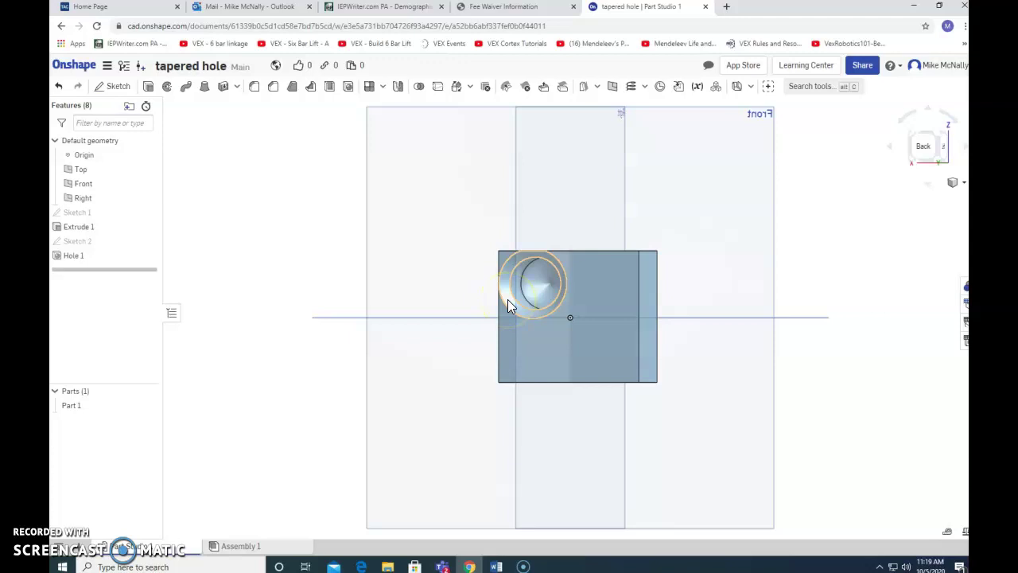
{"action": "left_click_drag", "start_coordinate": [509, 306], "coordinate": [545, 290]}
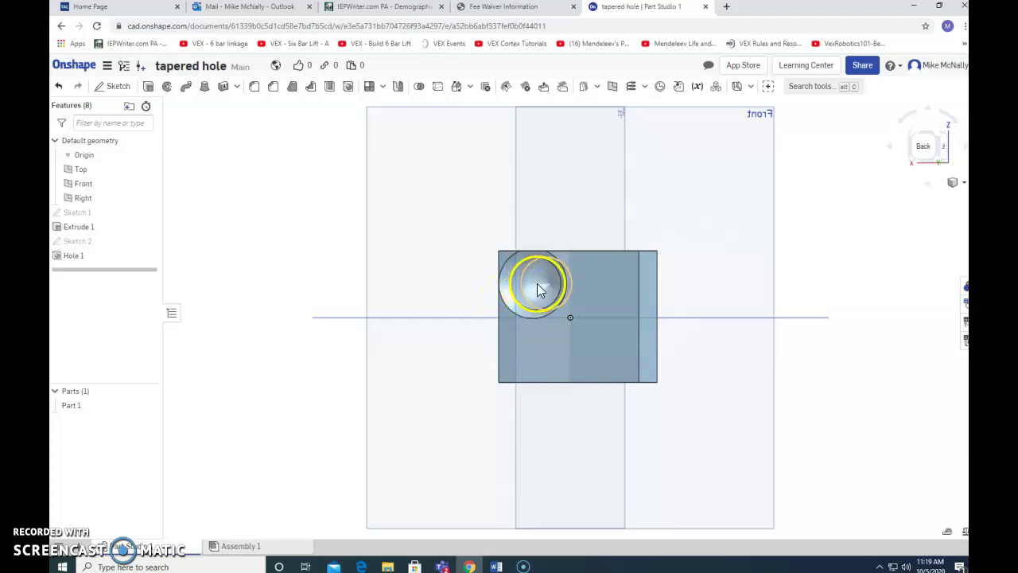